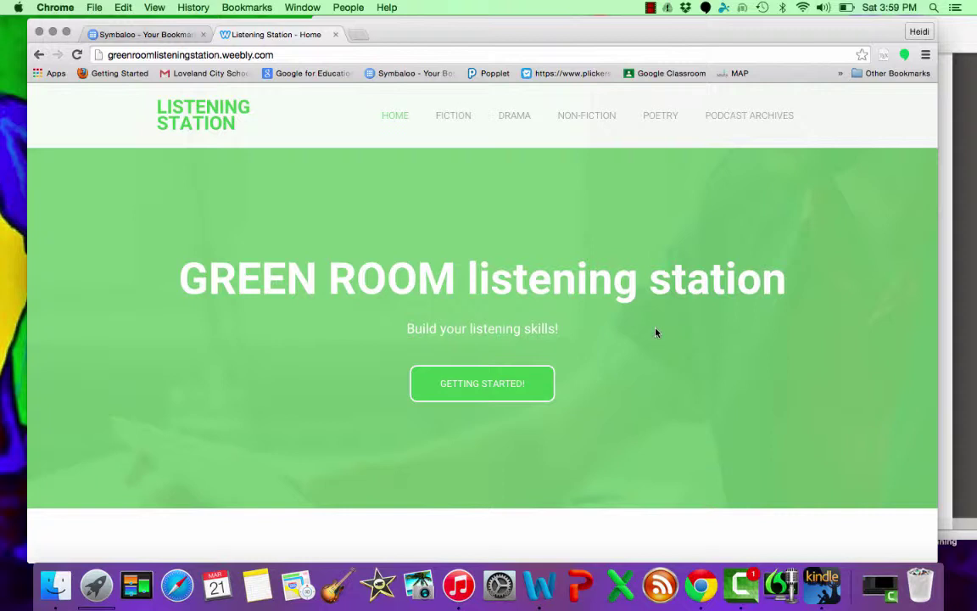
# Browse the Fiction and Getting Started pages of the Listening Station site
pyautogui.click(437, 124)
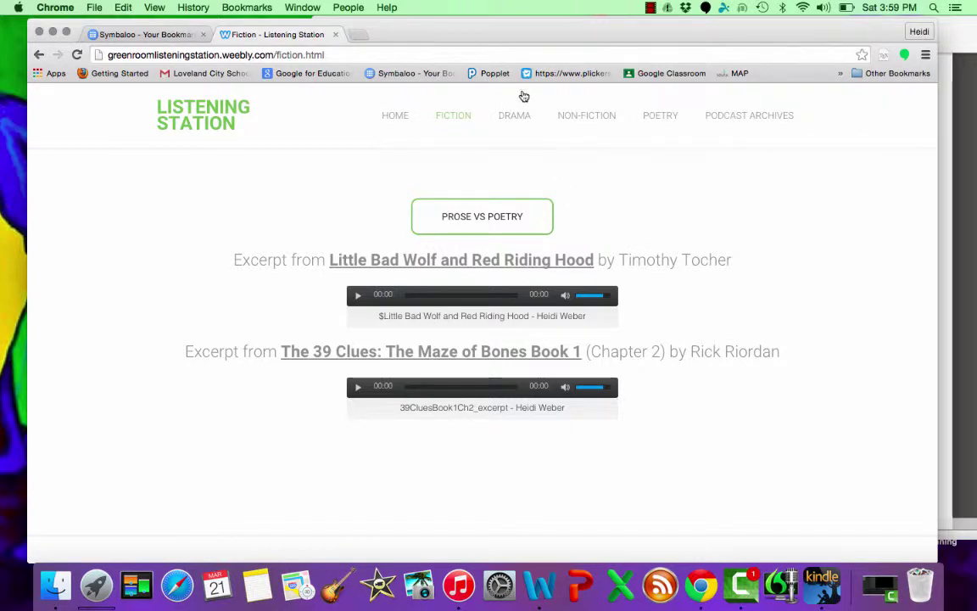
pyautogui.moveTo(404, 115)
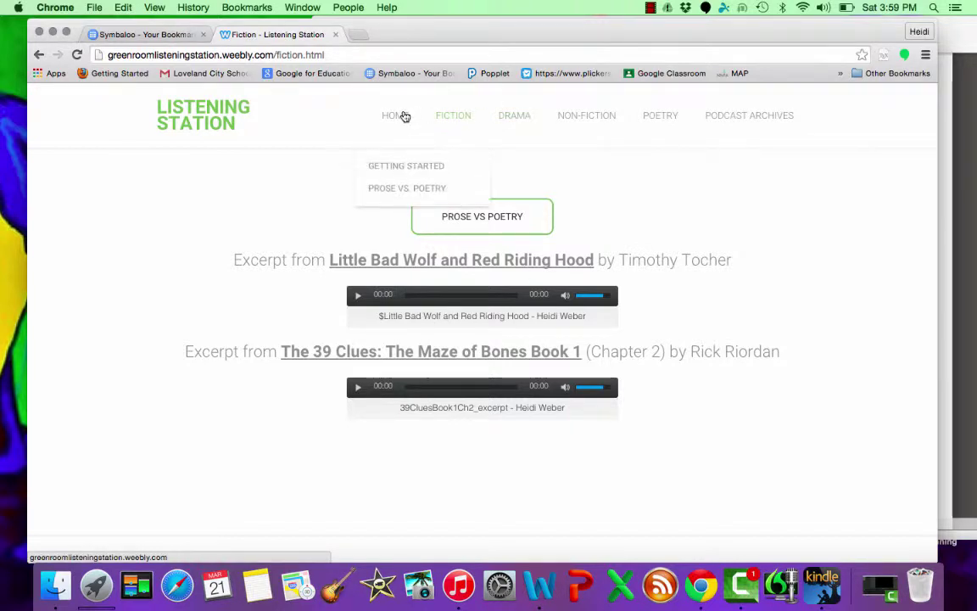
pyautogui.click(400, 168)
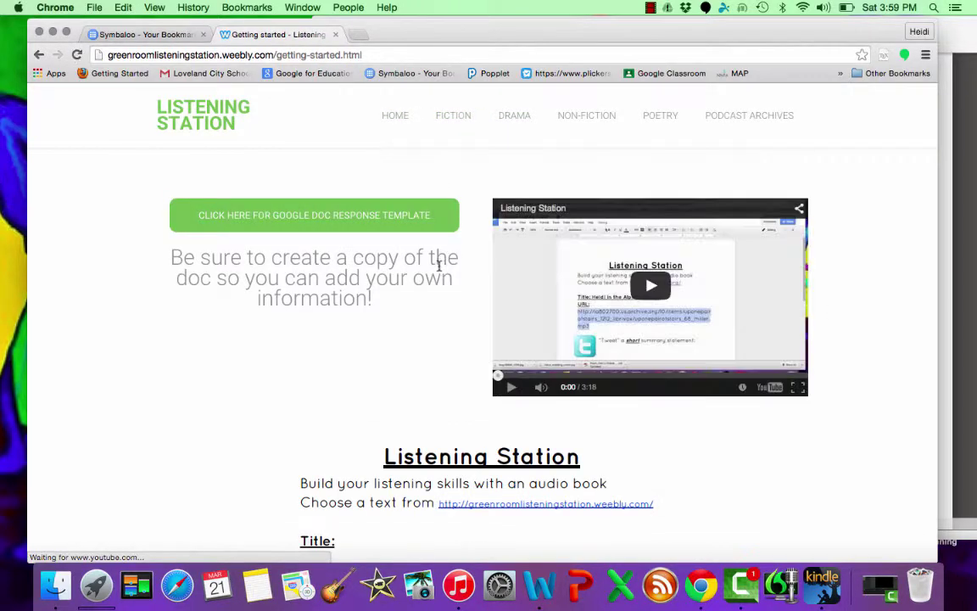
pyautogui.scroll(-5, 438, 496)
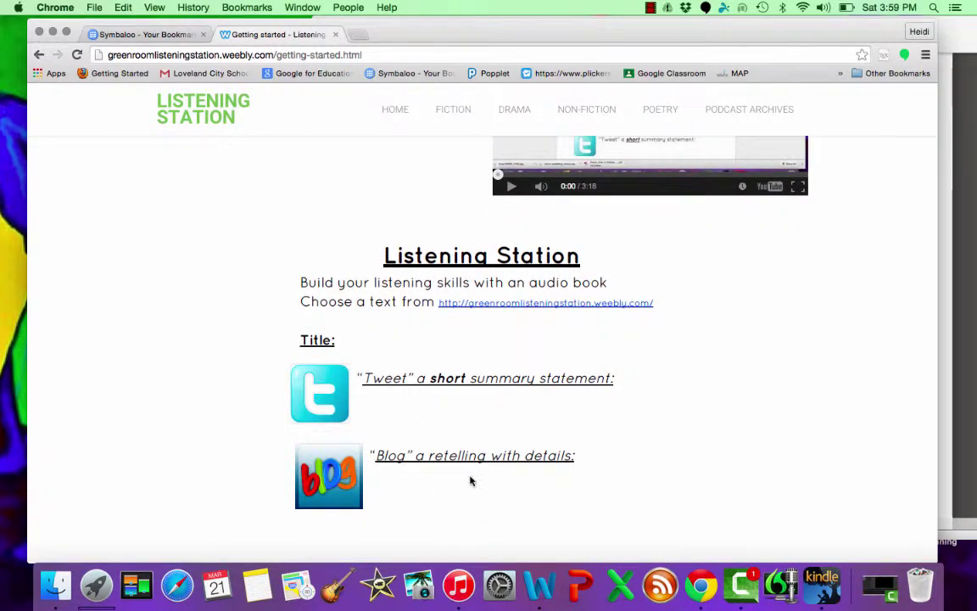
pyautogui.scroll(5, 471, 484)
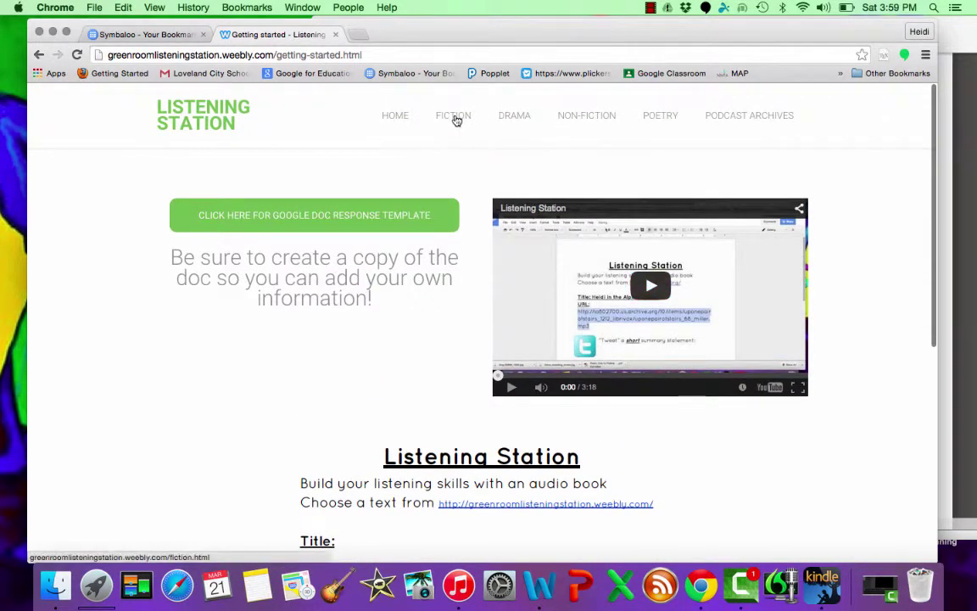
# View the Fiction, Drama, Non-fiction and Poetry pages, then minimize Chrome
pyautogui.click(455, 119)
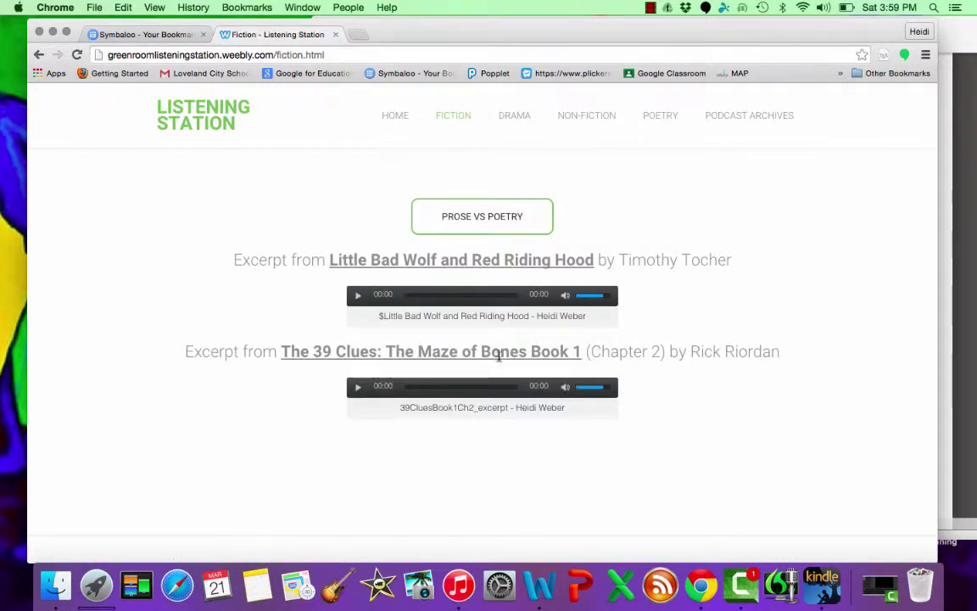
pyautogui.click(509, 121)
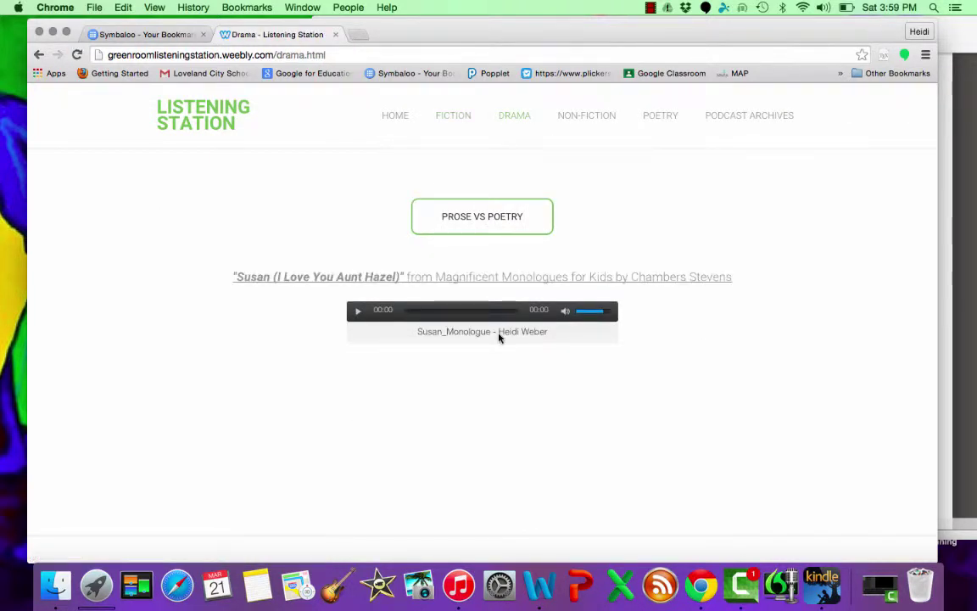
pyautogui.click(574, 120)
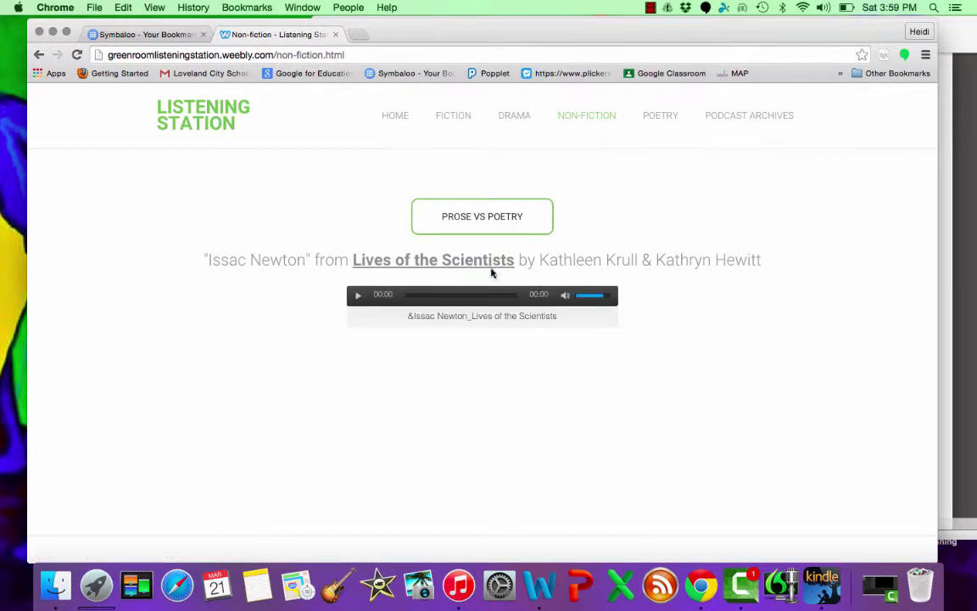
pyautogui.click(656, 120)
pyautogui.moveTo(412, 124)
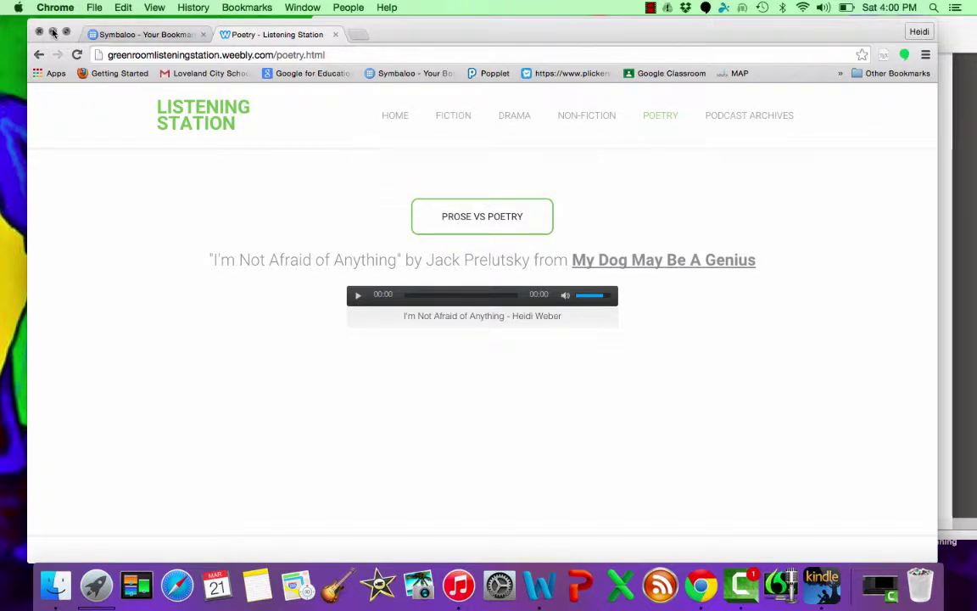
pyautogui.click(52, 32)
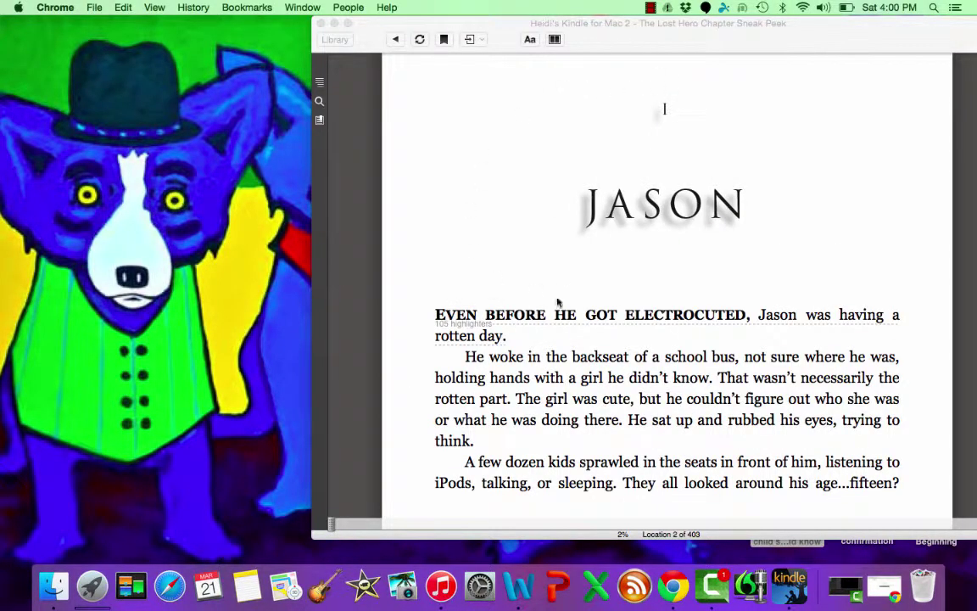
# Reposition the Kindle reader window toward the right side of the screen
pyautogui.moveTo(852, 31); pyautogui.dragTo(836, 31)
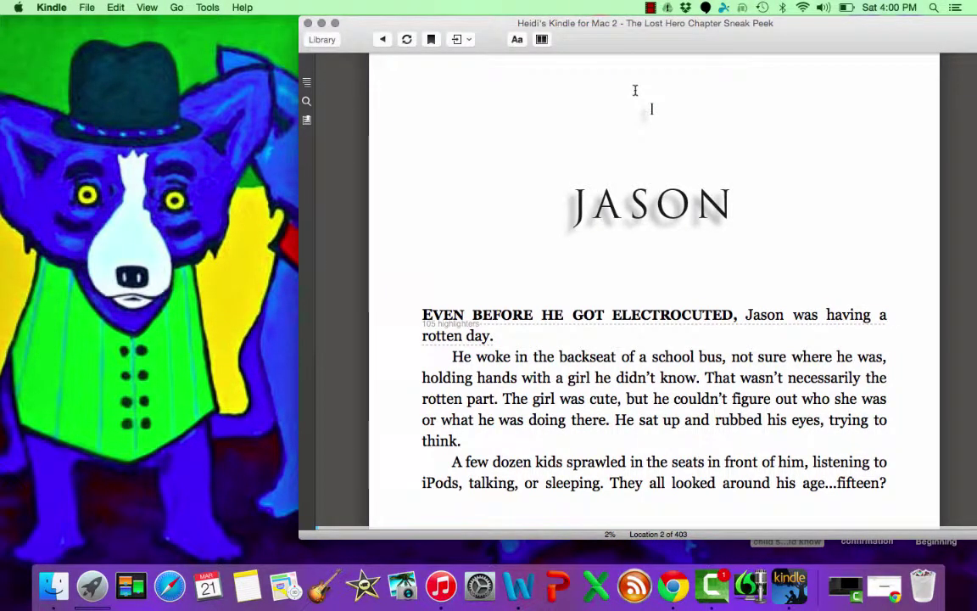
pyautogui.moveTo(790, 35); pyautogui.dragTo(850, 35)
# Launch GarageBand and create a Voice project named 'The Lost Hero Ch 1 excerpt'
pyautogui.click(321, 587)
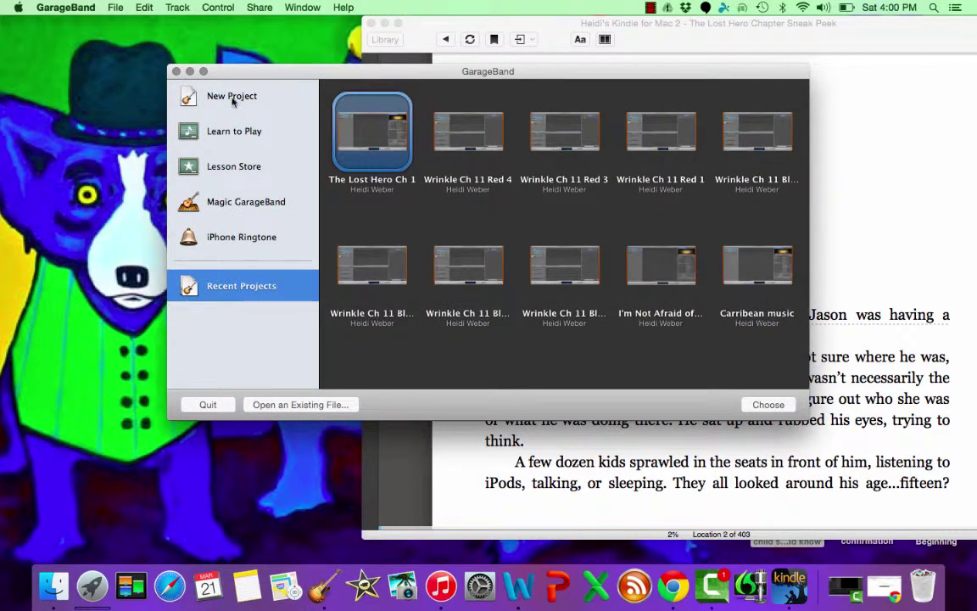
pyautogui.click(232, 98)
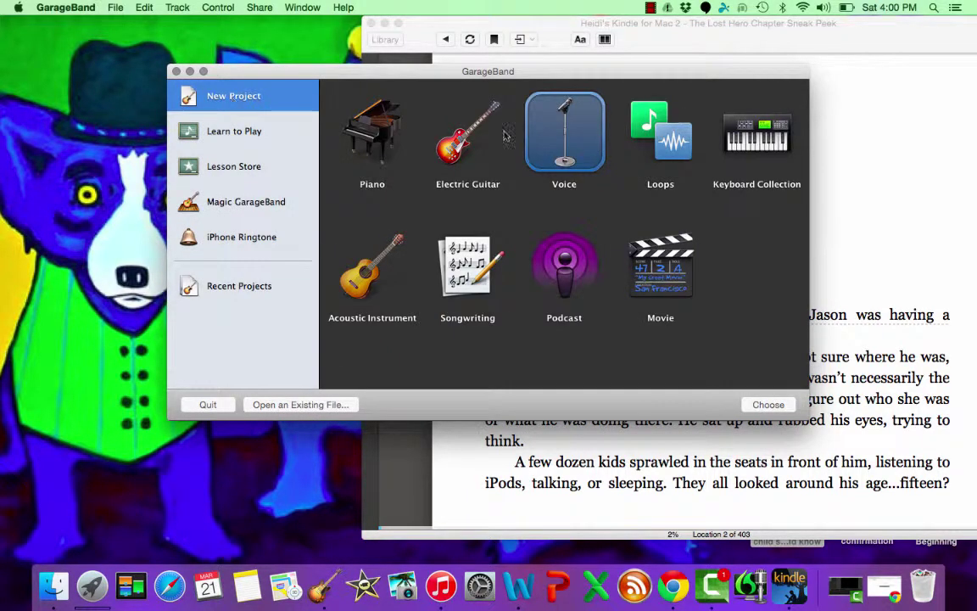
pyautogui.press('Return')
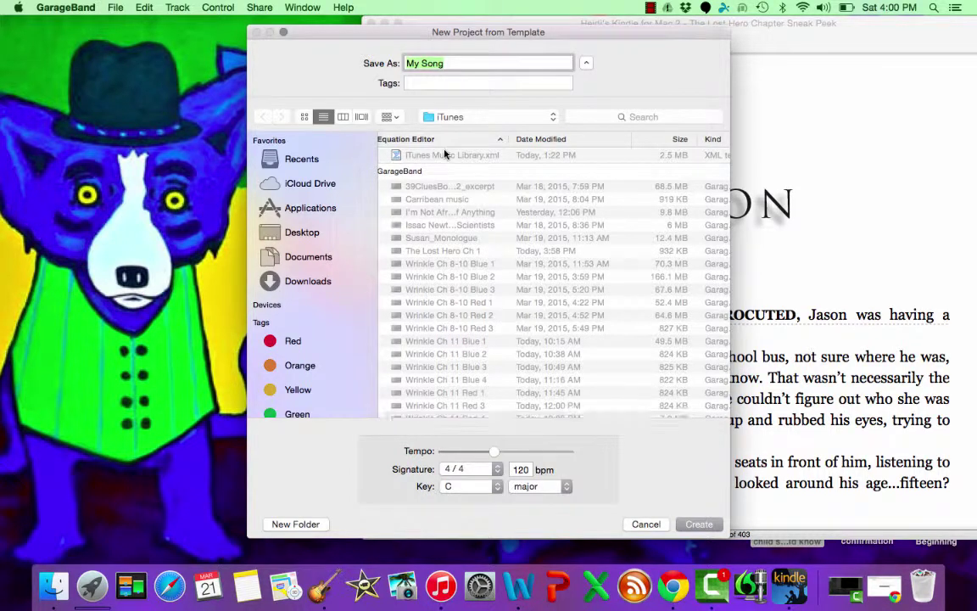
pyautogui.write('The ')
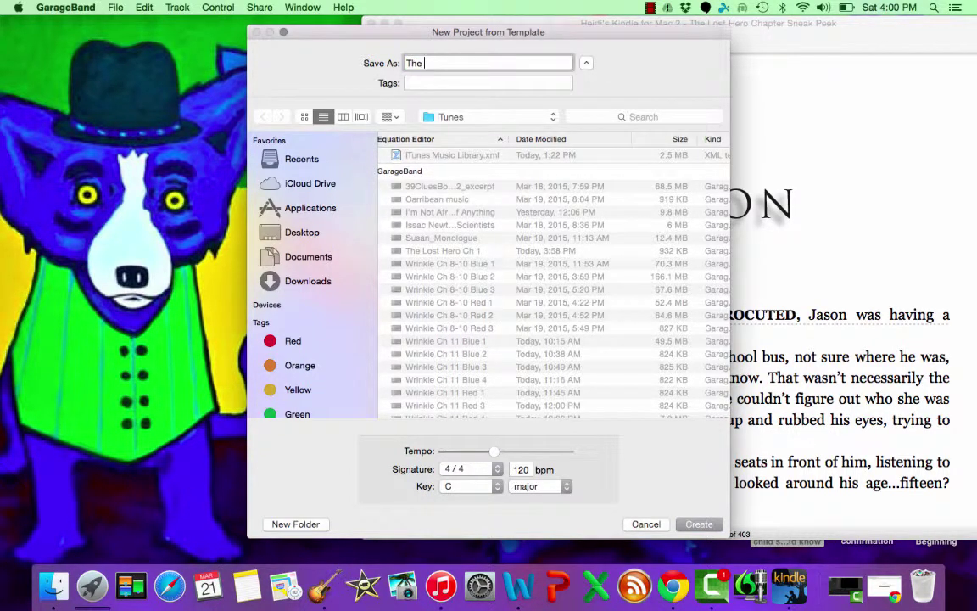
pyautogui.write('Lost Hero Ch 1 excerpt')
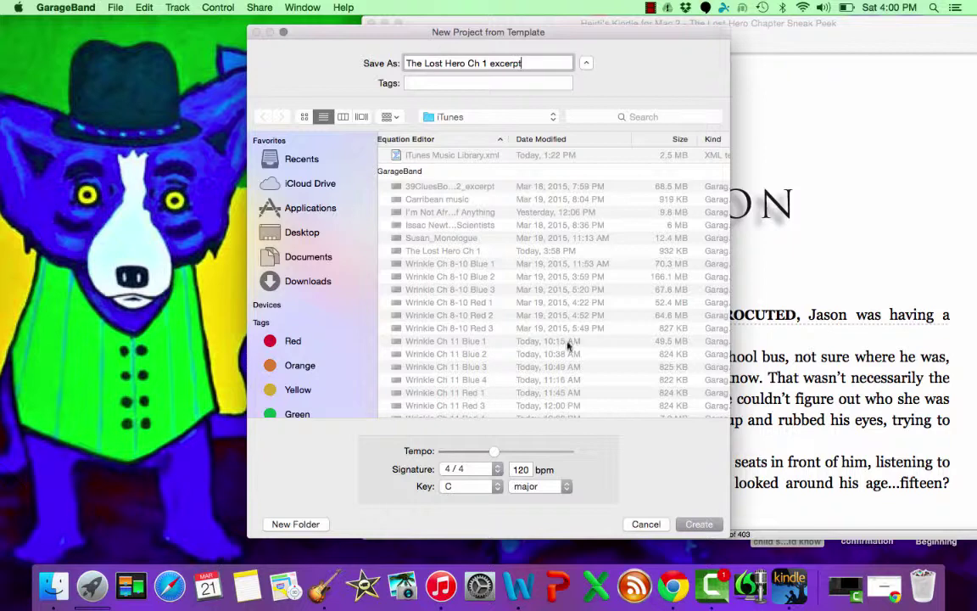
pyautogui.click(697, 523)
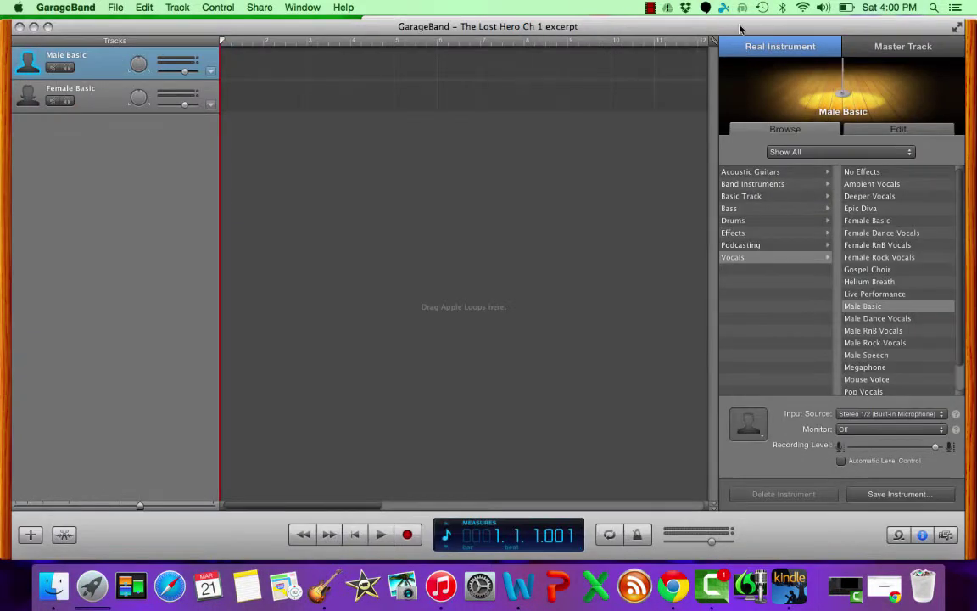
# Select the Female Basic track, move the window beside the book, and start recording
pyautogui.doubleClick(740, 30)
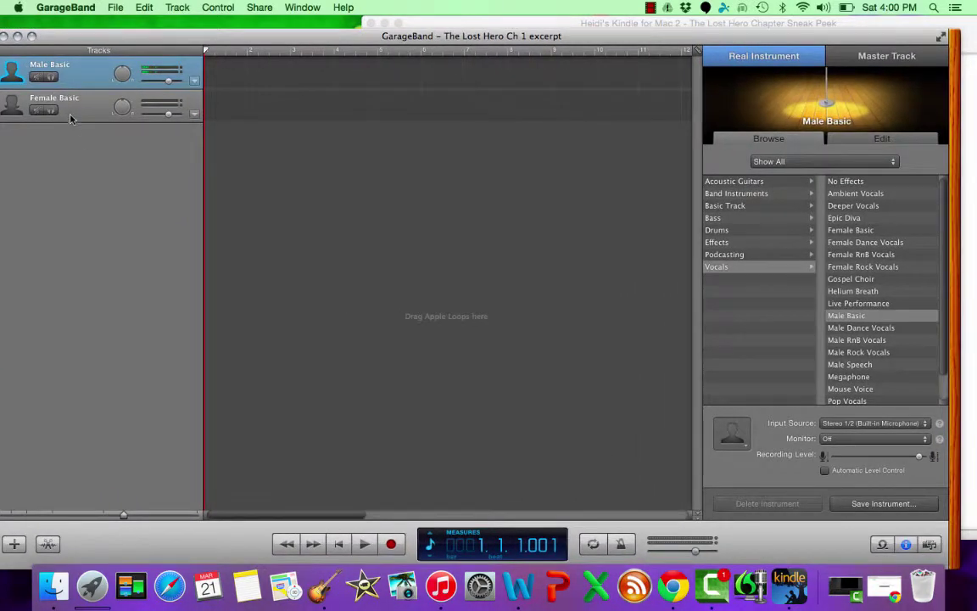
pyautogui.click(64, 104)
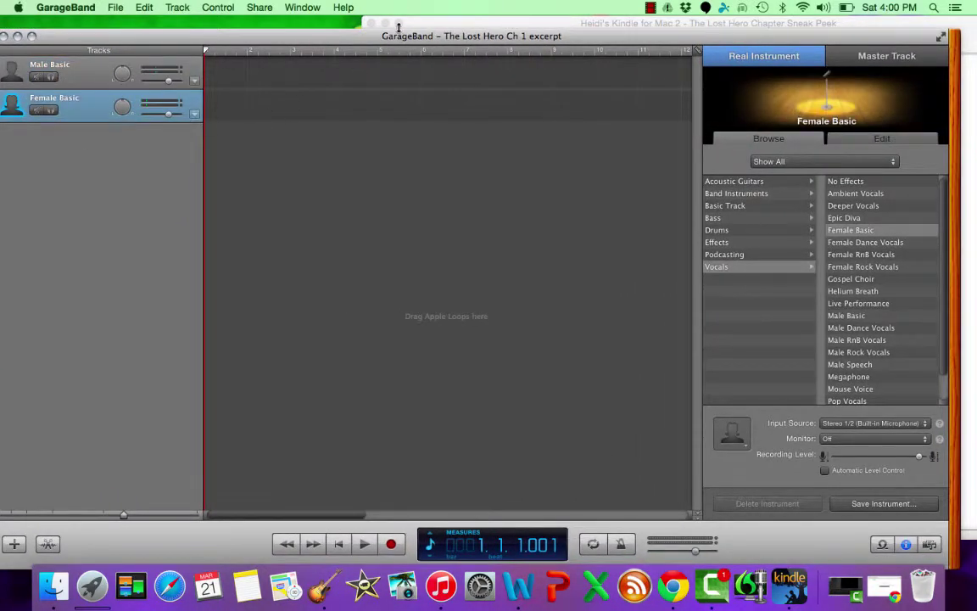
pyautogui.moveTo(361, 36); pyautogui.dragTo(124, 19)
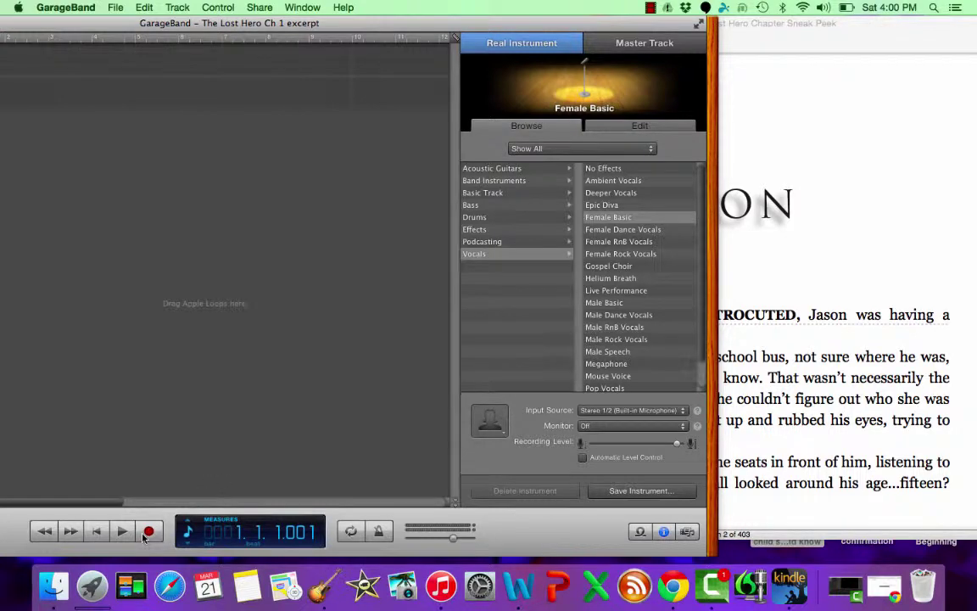
pyautogui.press('space')
# Narrate the JASON chapter aloud, turning Kindle pages up to location 18 of 403
pyautogui.click(916, 32)
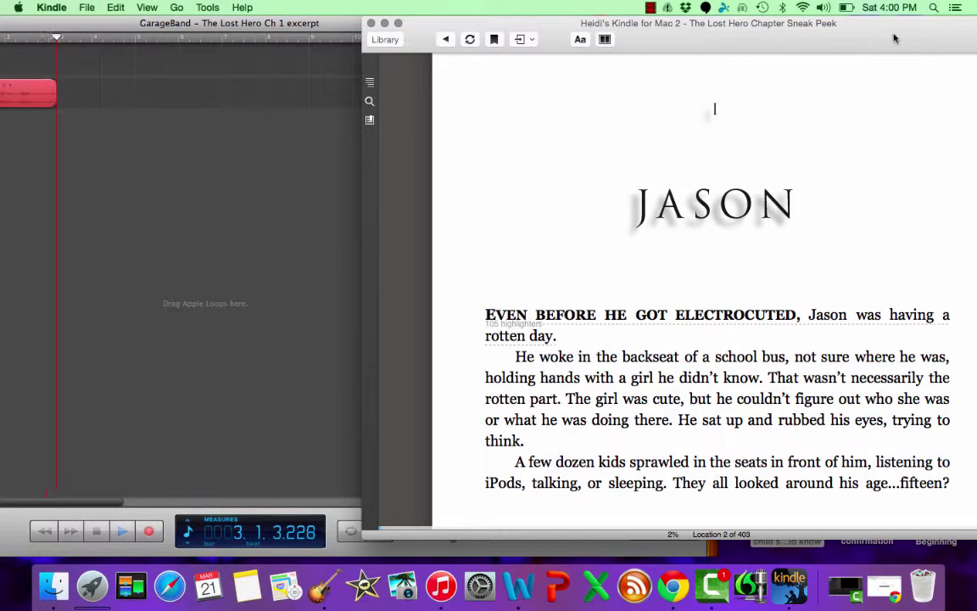
pyautogui.moveTo(892, 34); pyautogui.dragTo(783, 33)
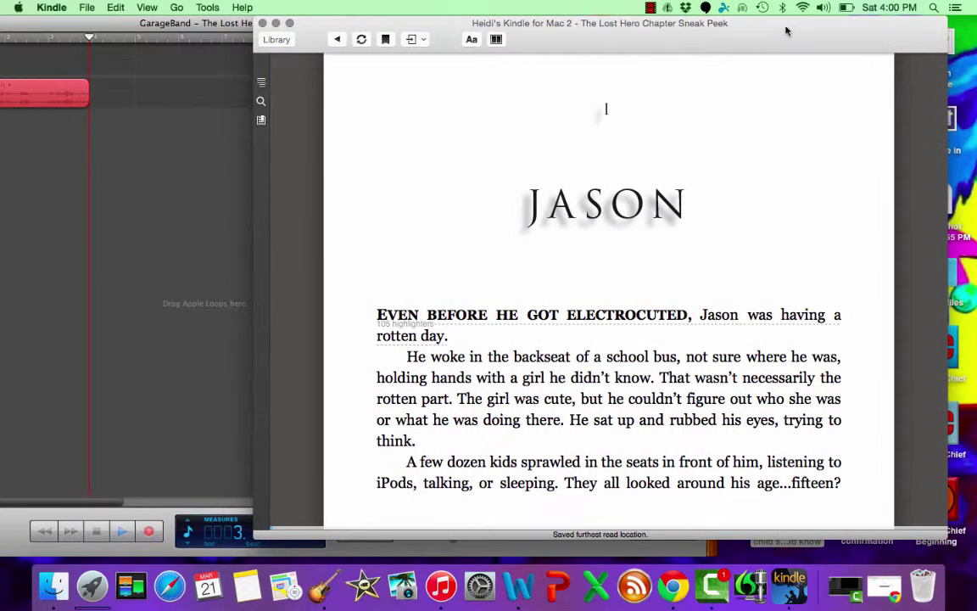
pyautogui.click(920, 300)
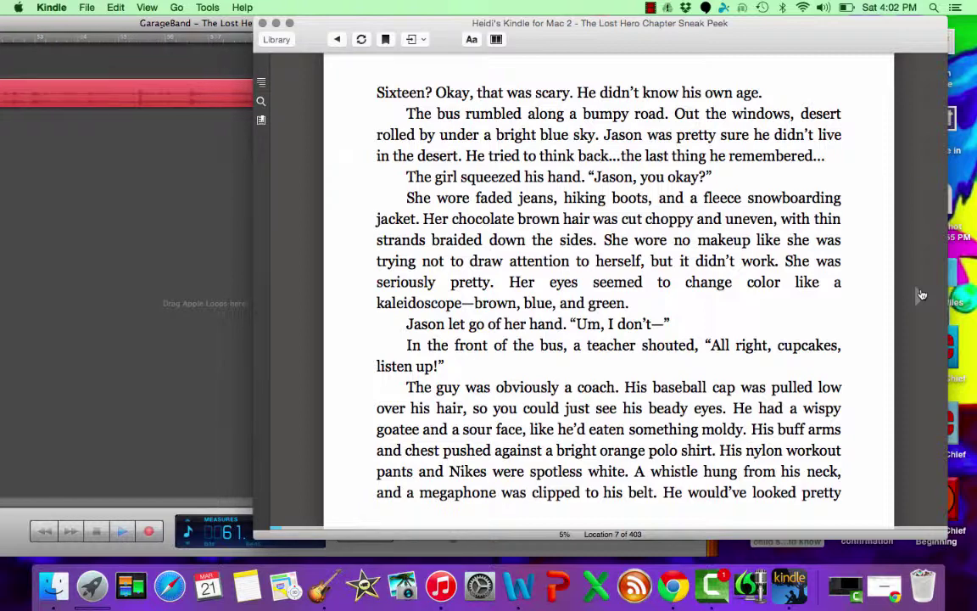
pyautogui.click(922, 295)
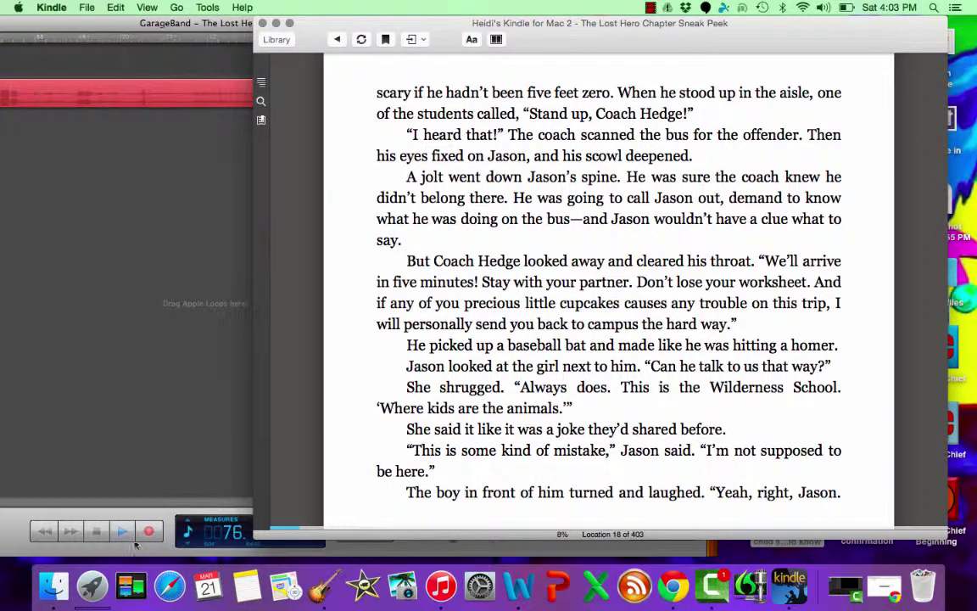
# Stop recording, minimize the Kindle book, and move GarageBand to the right
pyautogui.click(95, 531)
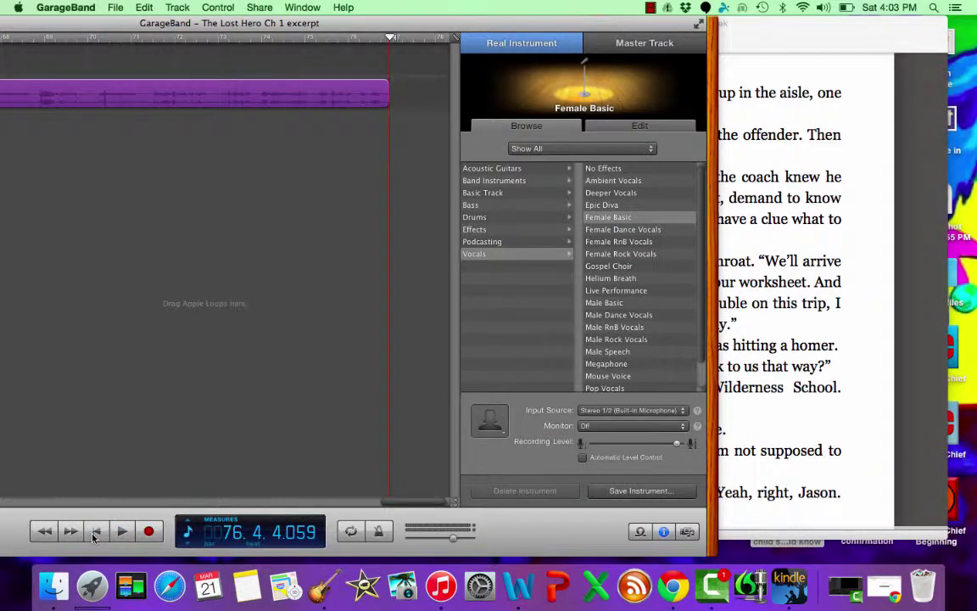
pyautogui.click(798, 30)
pyautogui.moveTo(304, 24); pyautogui.dragTo(427, 24)
pyautogui.click(408, 23)
pyautogui.moveTo(108, 23); pyautogui.dragTo(378, 28)
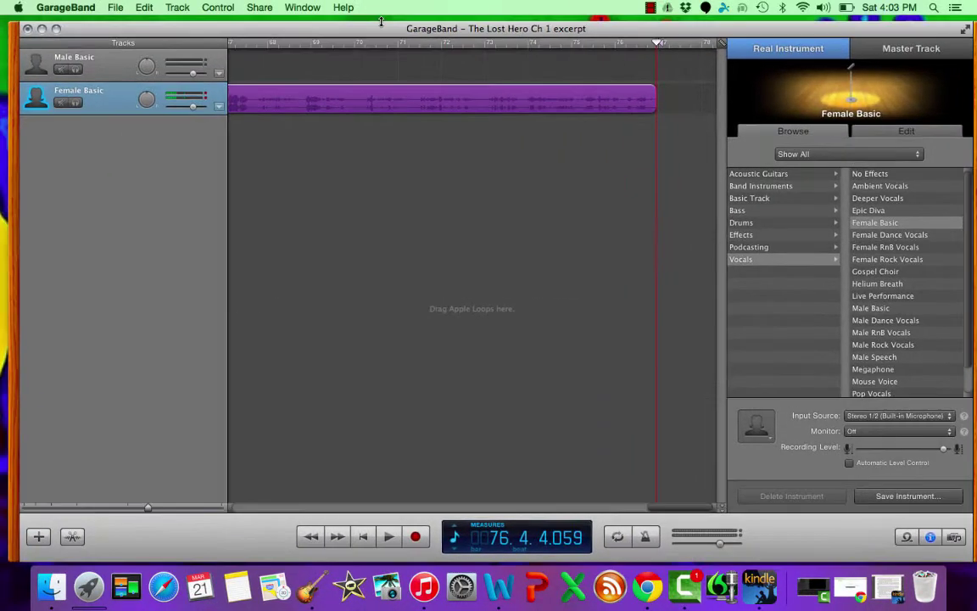
# Send the song to iTunes in the 'Audio recordings' playlist
pyautogui.click(258, 8)
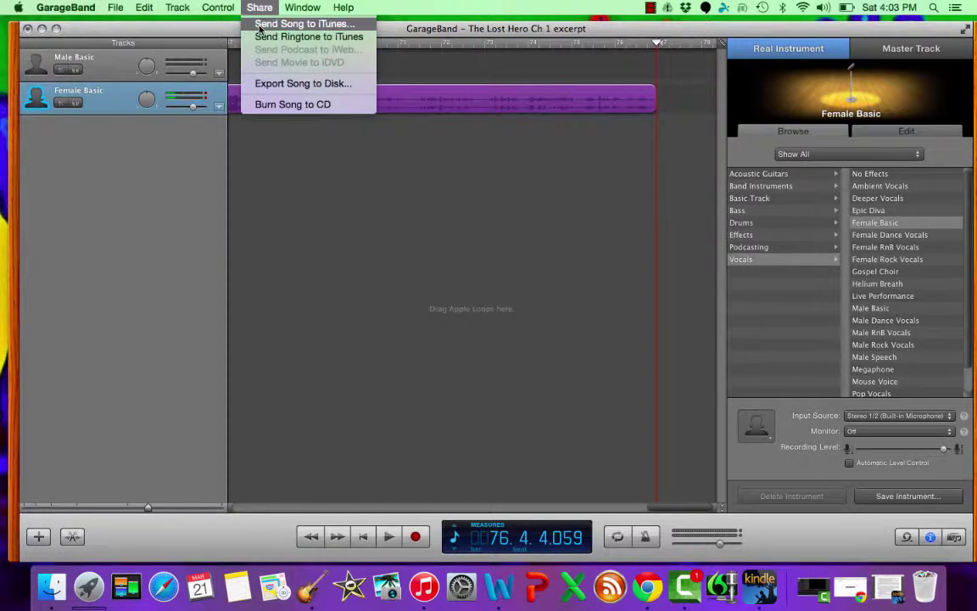
pyautogui.click(259, 26)
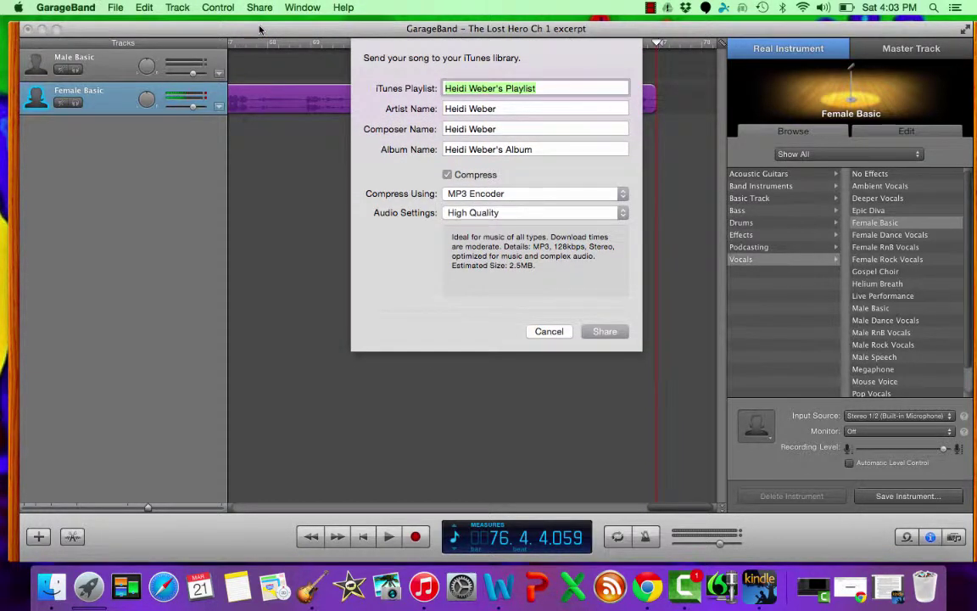
pyautogui.write('Audio recordings')
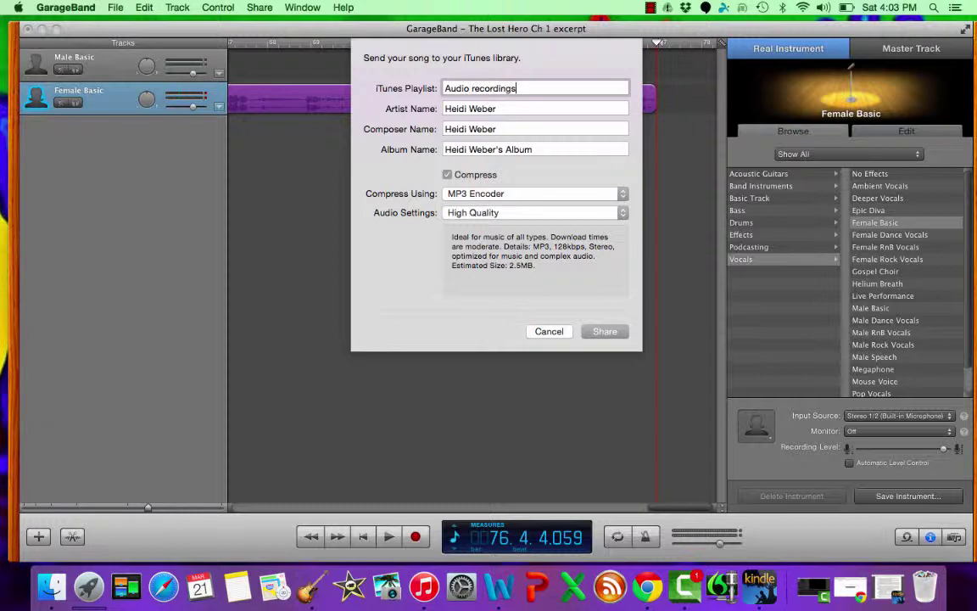
pyautogui.click(605, 333)
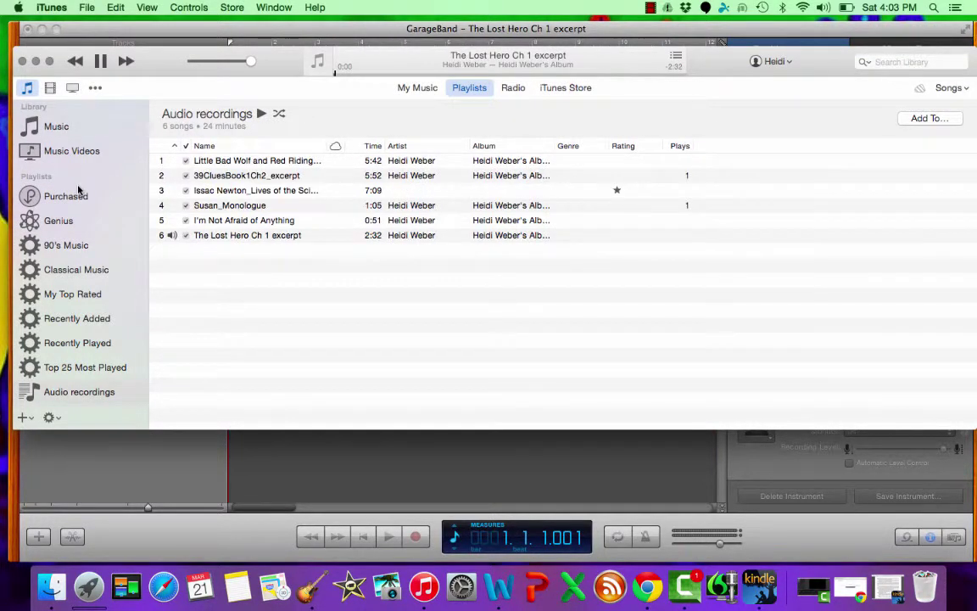
# Select the Audio recordings playlist, pause the excerpt, and minimize iTunes
pyautogui.scroll(-2, 94, 343)
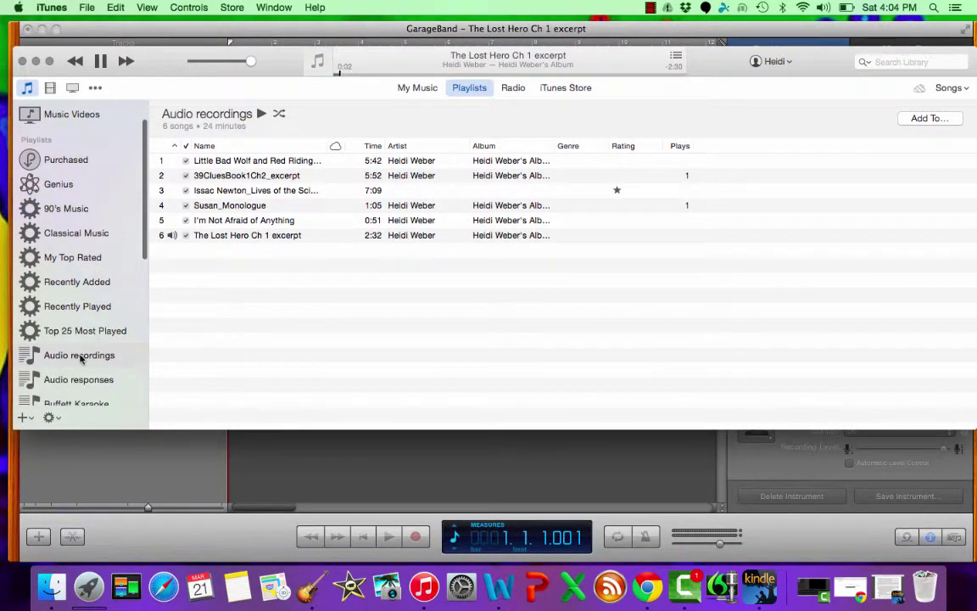
pyautogui.click(80, 356)
pyautogui.click(127, 357)
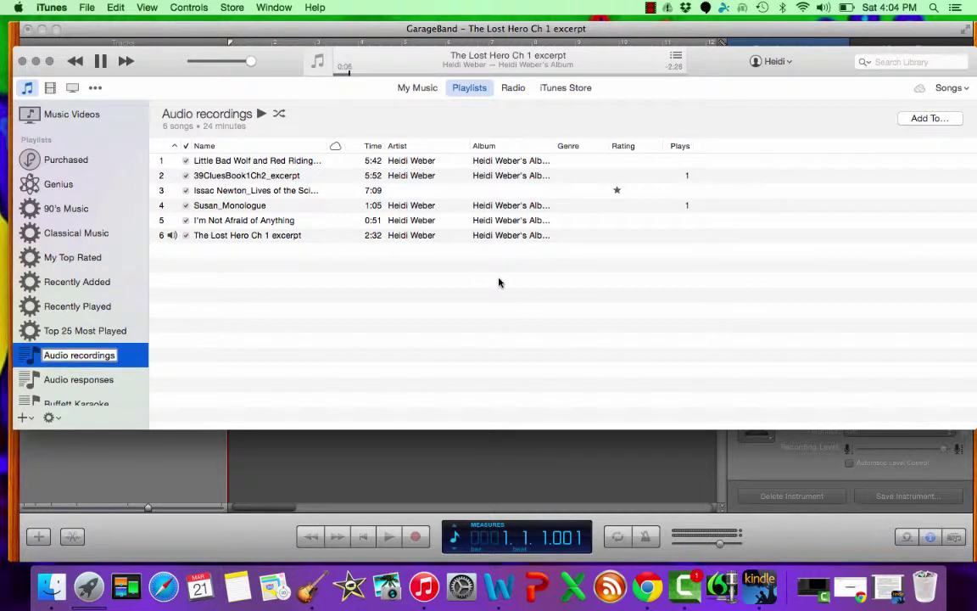
pyautogui.click(99, 62)
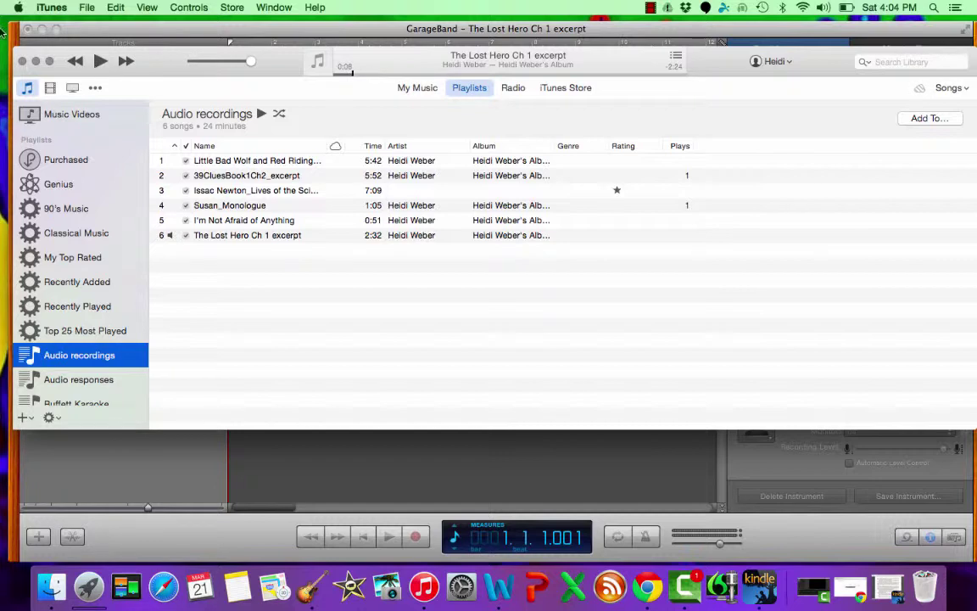
pyautogui.click(34, 60)
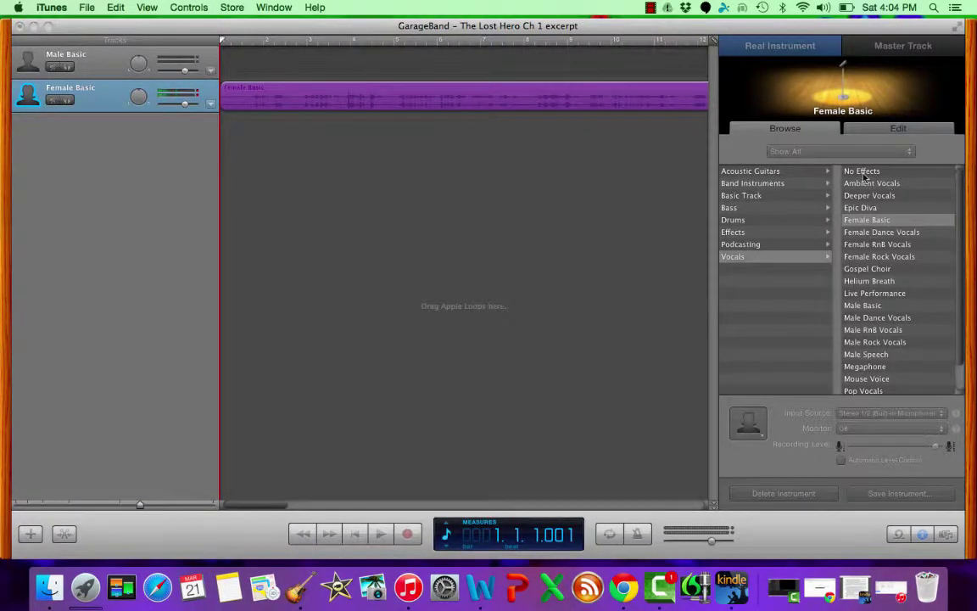
# Apply No Effects, play the narration, then audition the Deeper Vocals preset
pyautogui.click(864, 175)
pyautogui.click(864, 175)
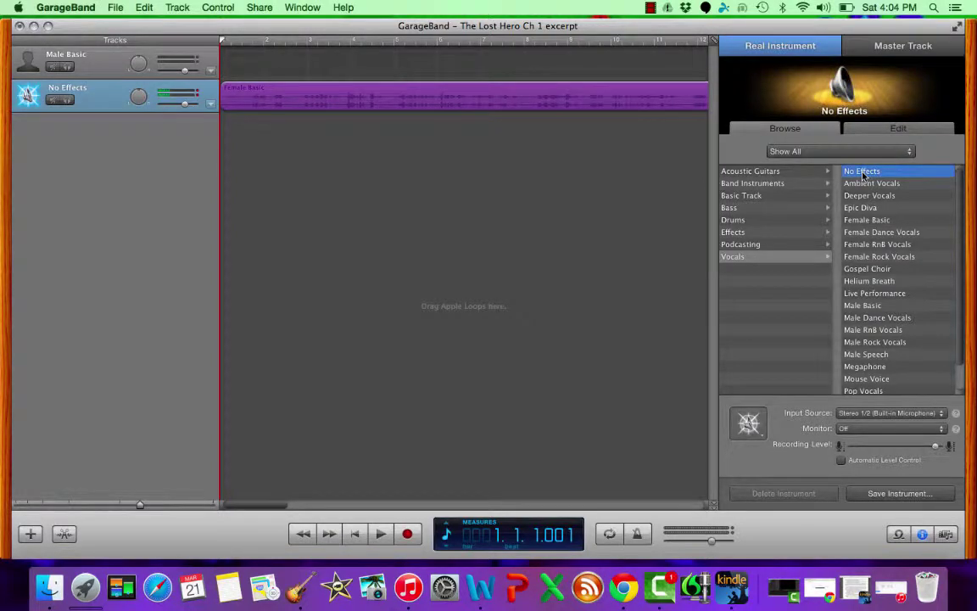
pyautogui.press('space')
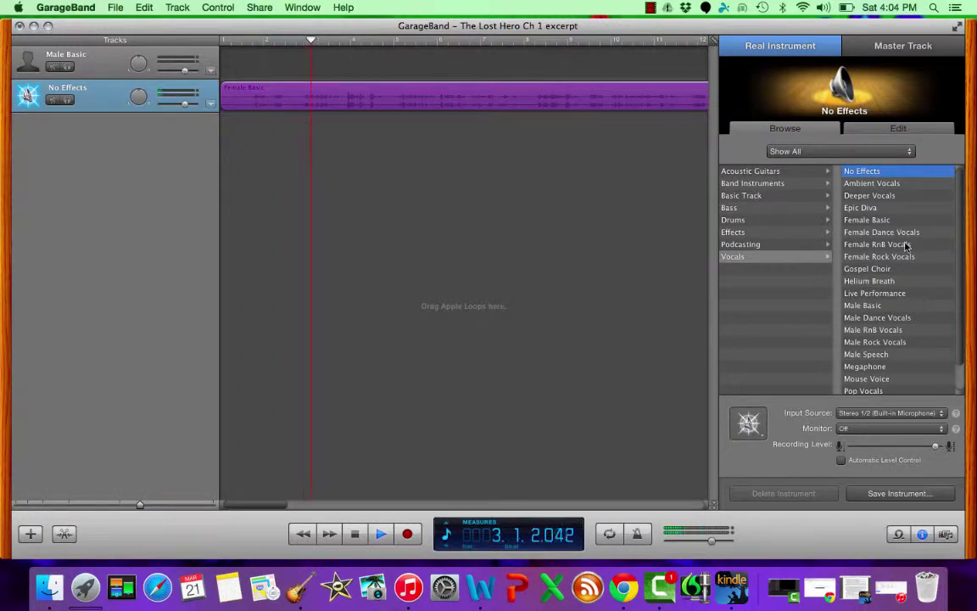
pyautogui.press('space')
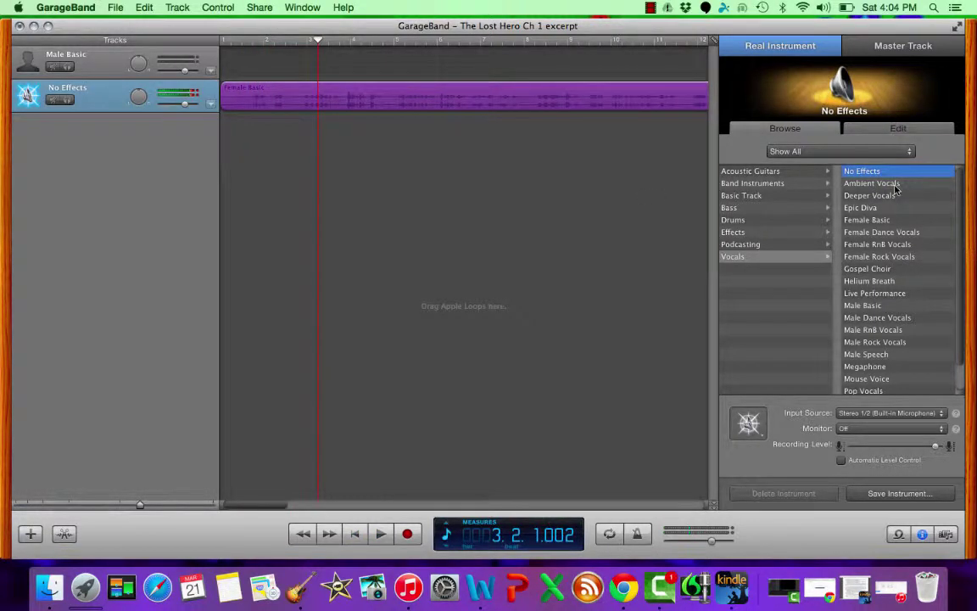
pyautogui.click(885, 196)
pyautogui.press('space')
# Audition Gospel Choir through Radio Effect presets, then reselect No Effects and stop playback
pyautogui.click(873, 269)
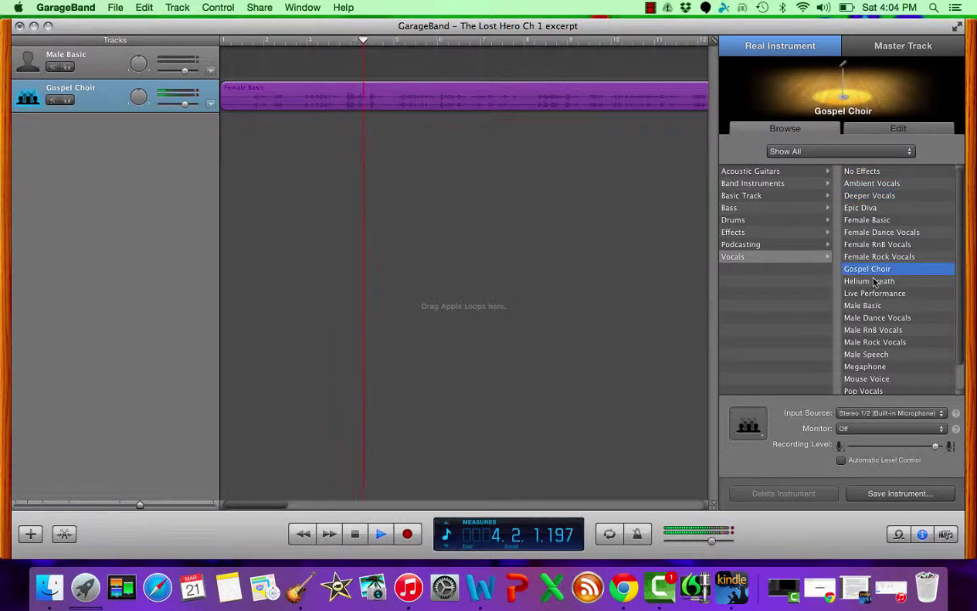
pyautogui.click(874, 282)
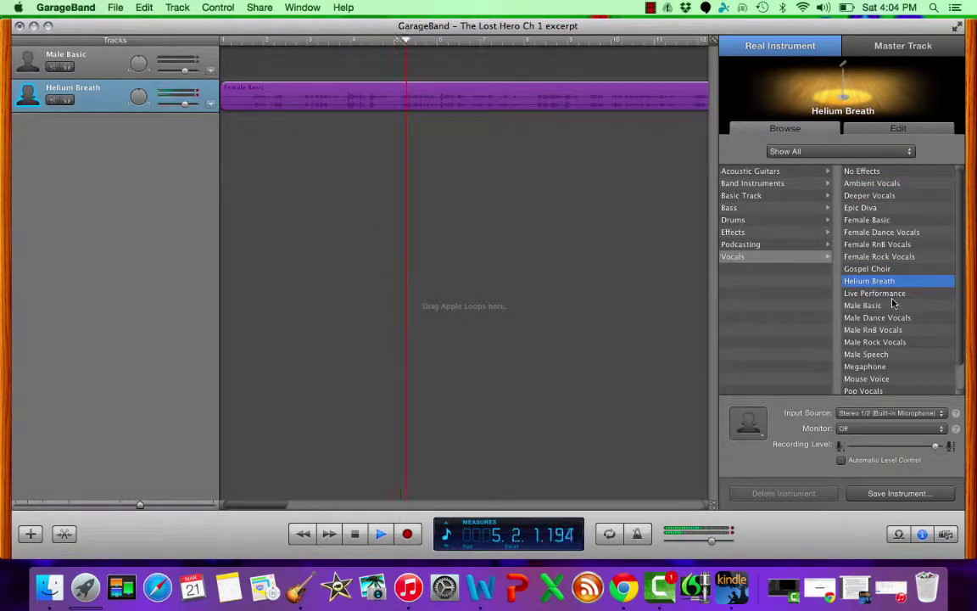
pyautogui.click(874, 308)
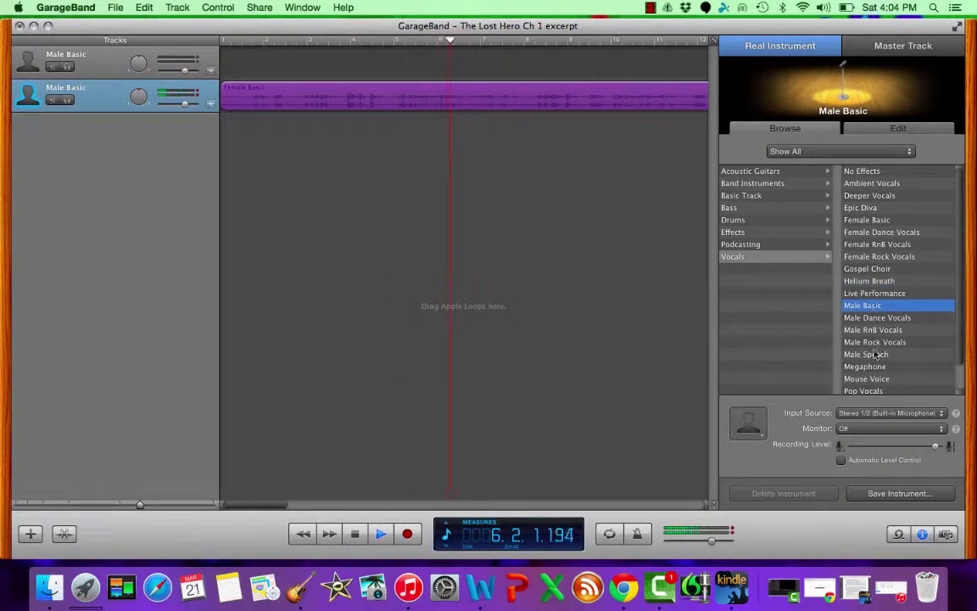
pyautogui.click(872, 354)
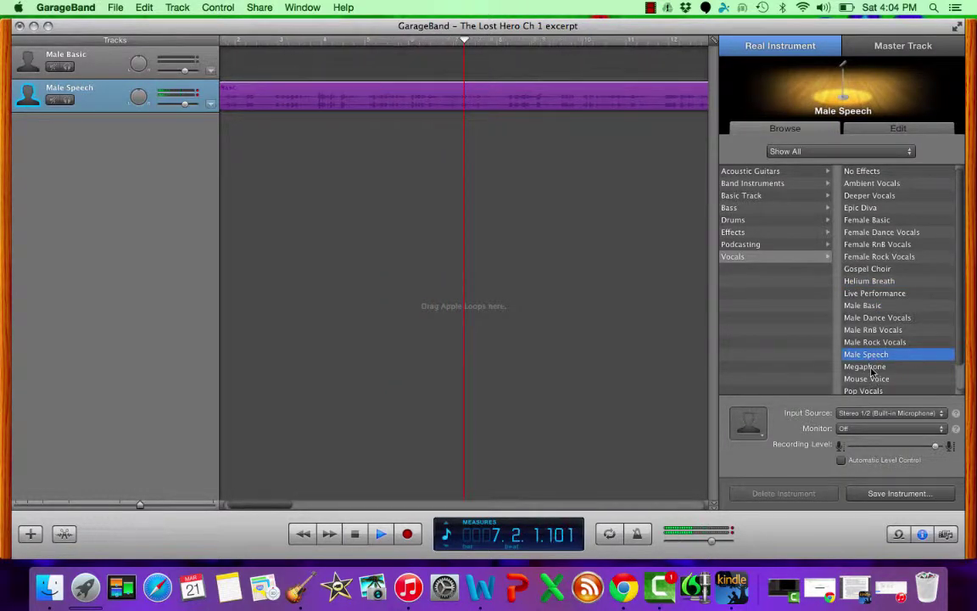
pyautogui.click(869, 368)
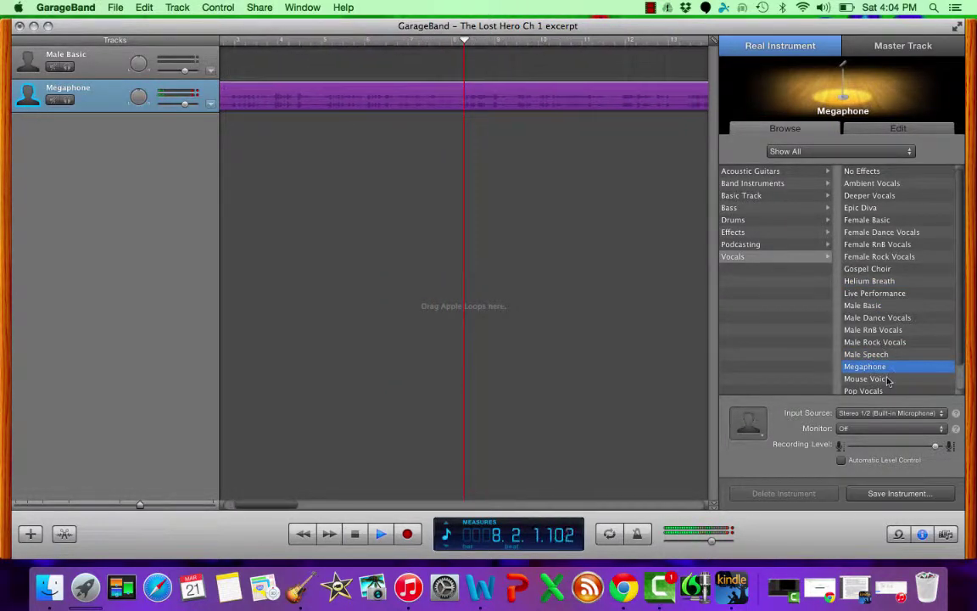
pyautogui.scroll(-2, 886, 380)
pyautogui.click(880, 376)
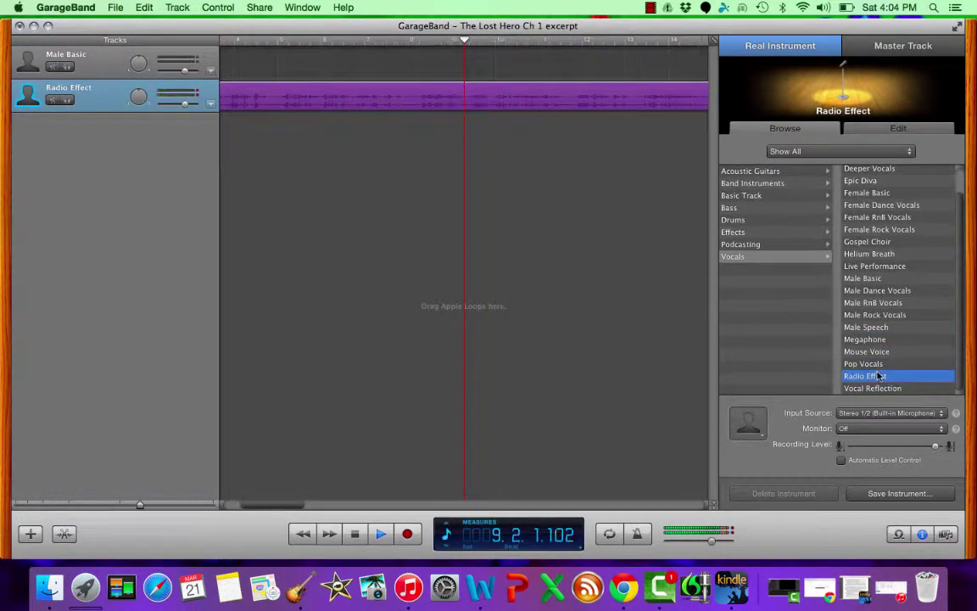
pyautogui.click(882, 168)
pyautogui.scroll(1, 887, 174)
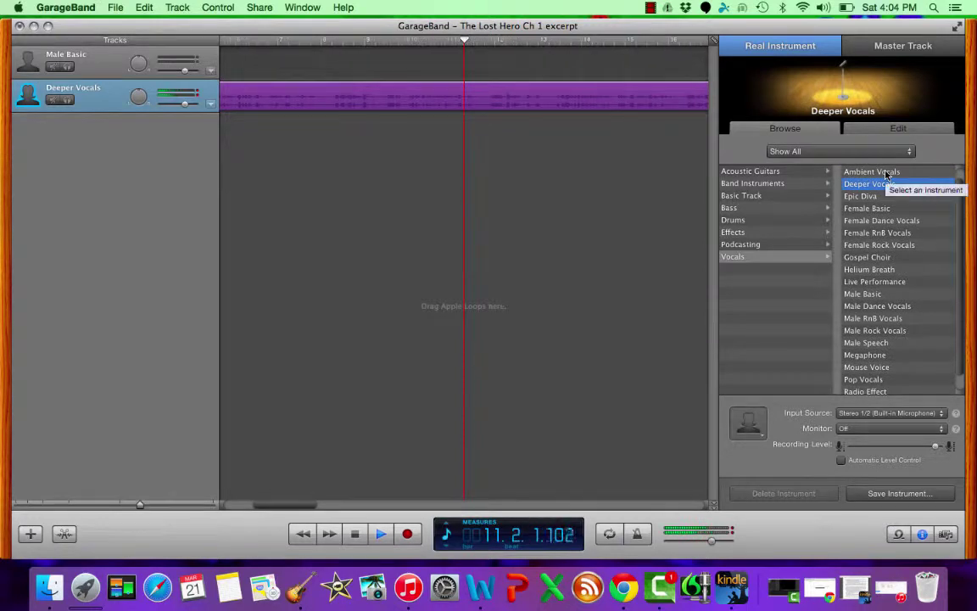
pyautogui.scroll(1, 882, 175)
pyautogui.click(877, 172)
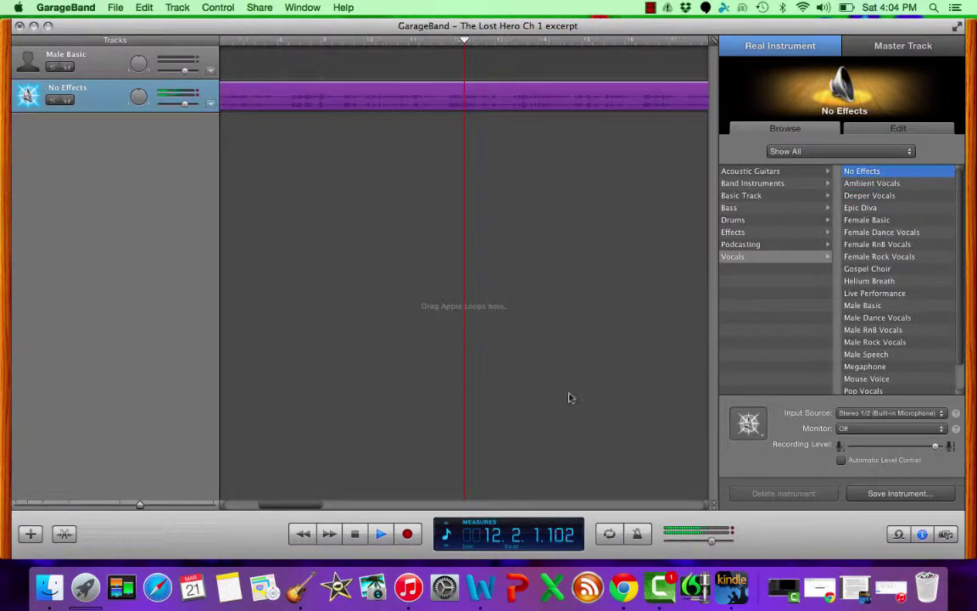
pyautogui.click(355, 532)
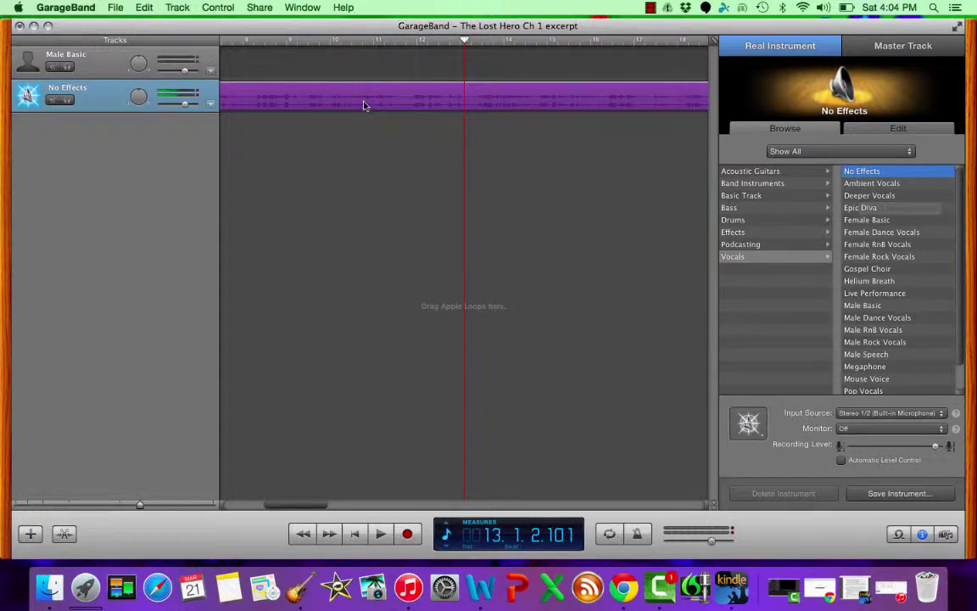
# Re-send the No Effects mix to iTunes' Audio recordings playlist
pyautogui.click(261, 8)
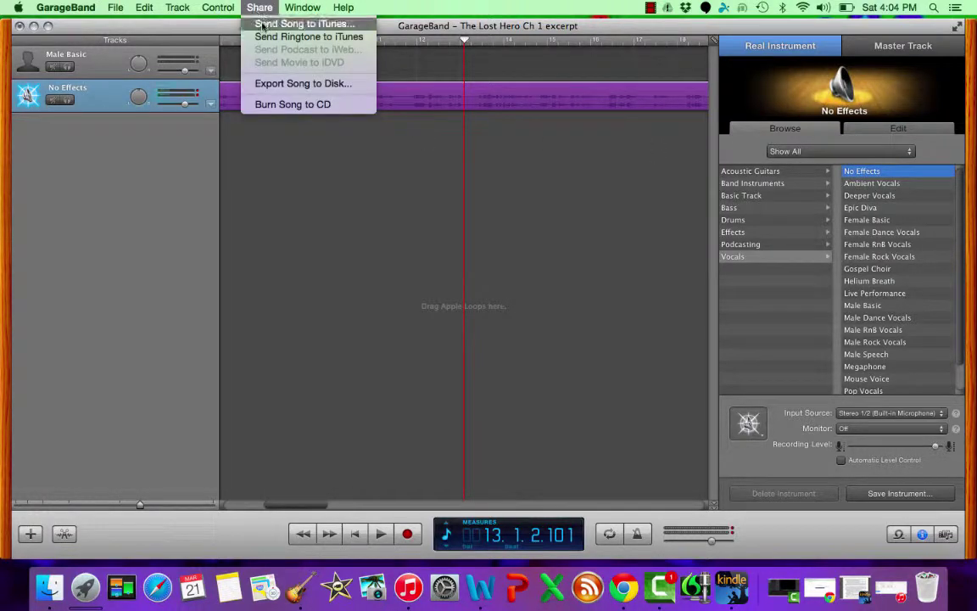
pyautogui.click(264, 26)
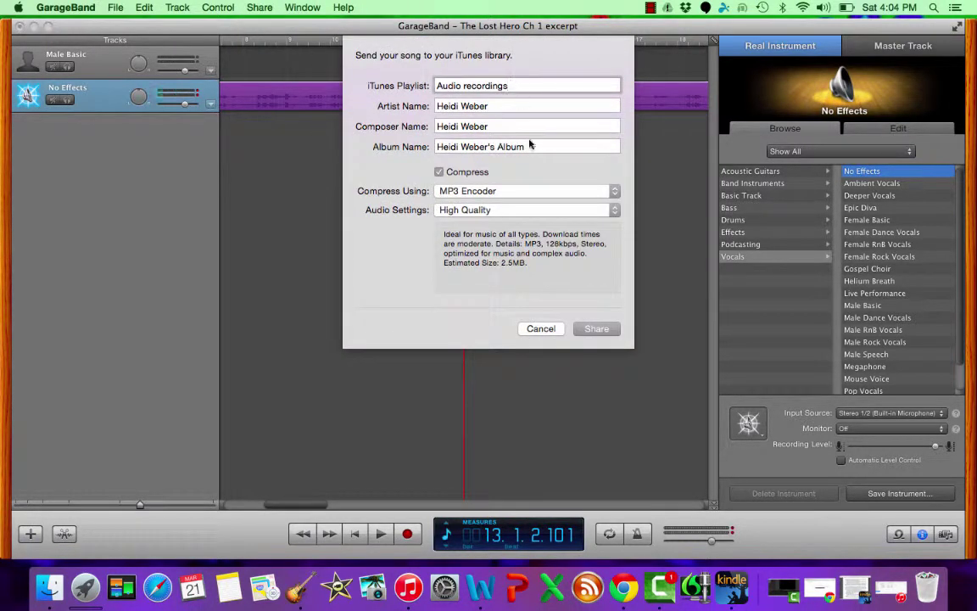
pyautogui.click(597, 328)
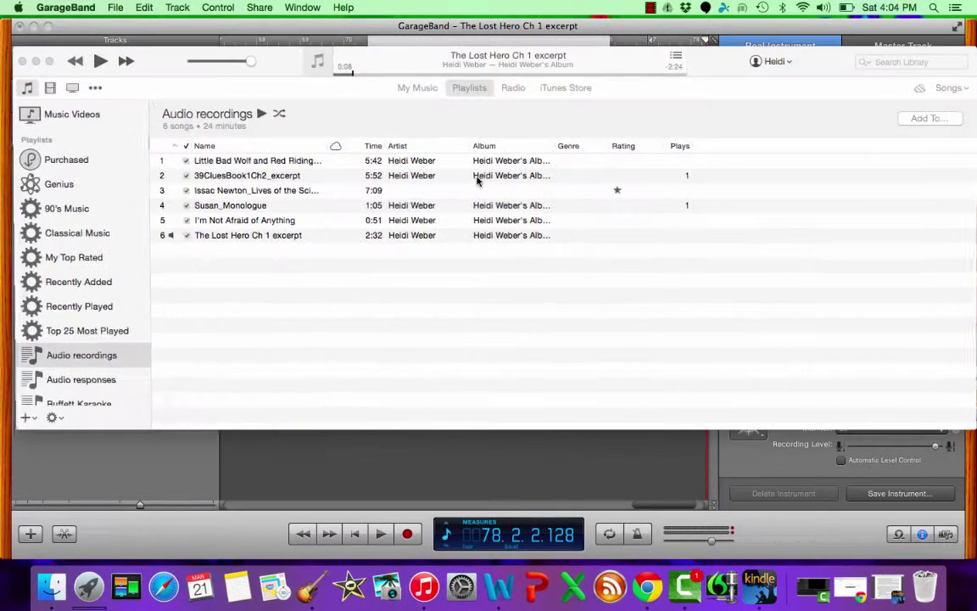
# Delete the duplicate Lost Hero excerpt from the playlist, pause playback, and minimize iTunes
pyautogui.click(199, 237)
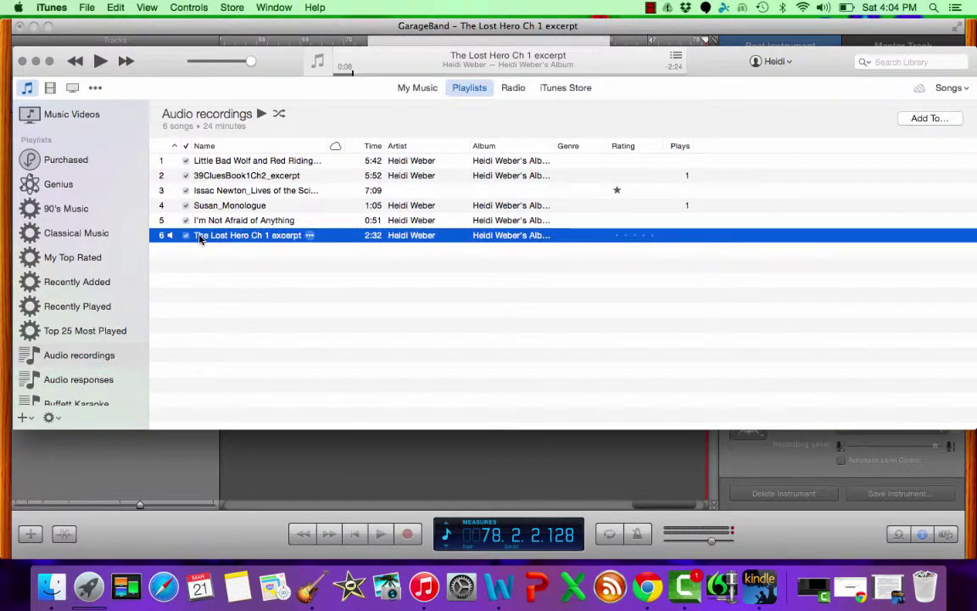
pyautogui.press('Delete')
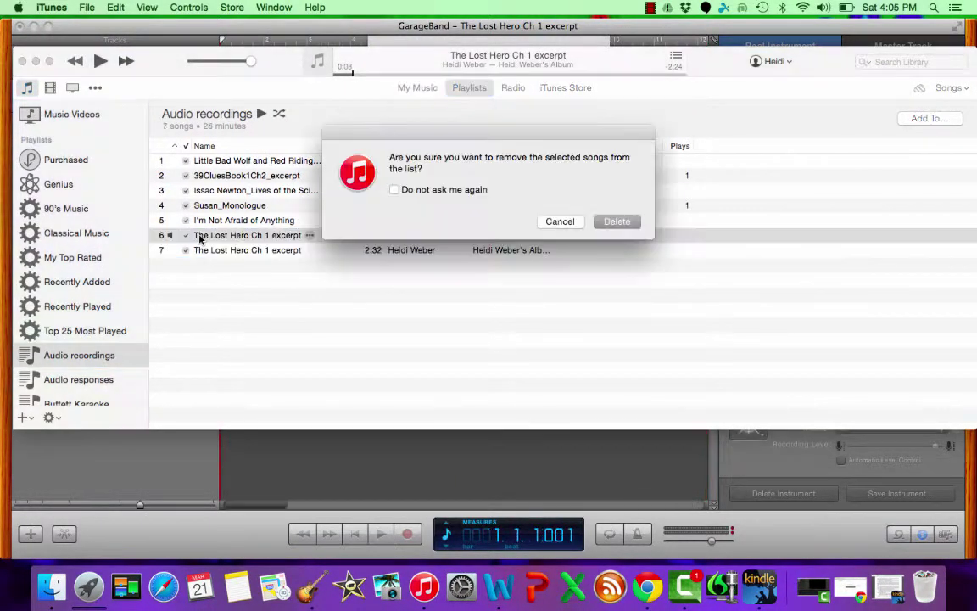
pyautogui.click(616, 221)
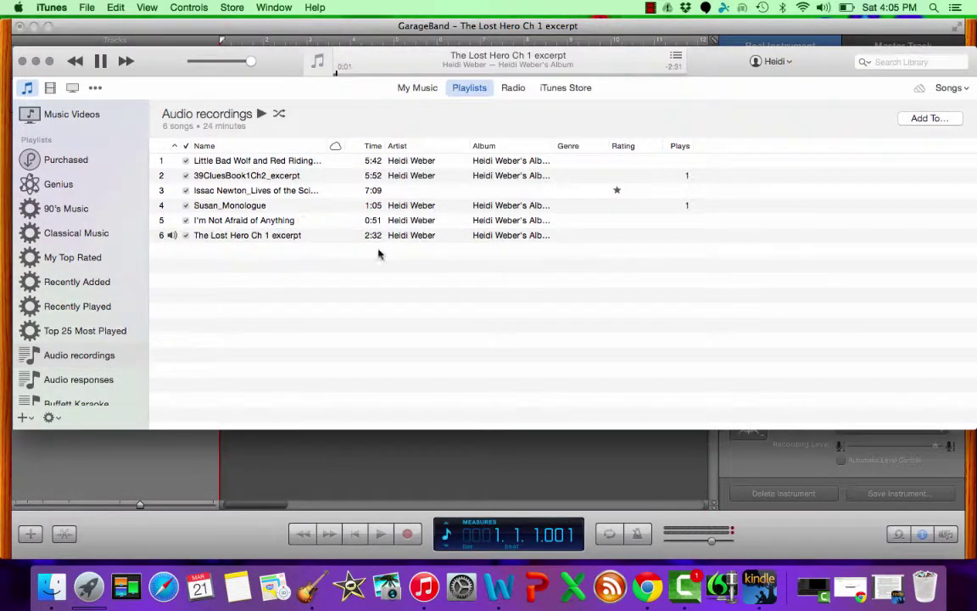
pyautogui.click(230, 238)
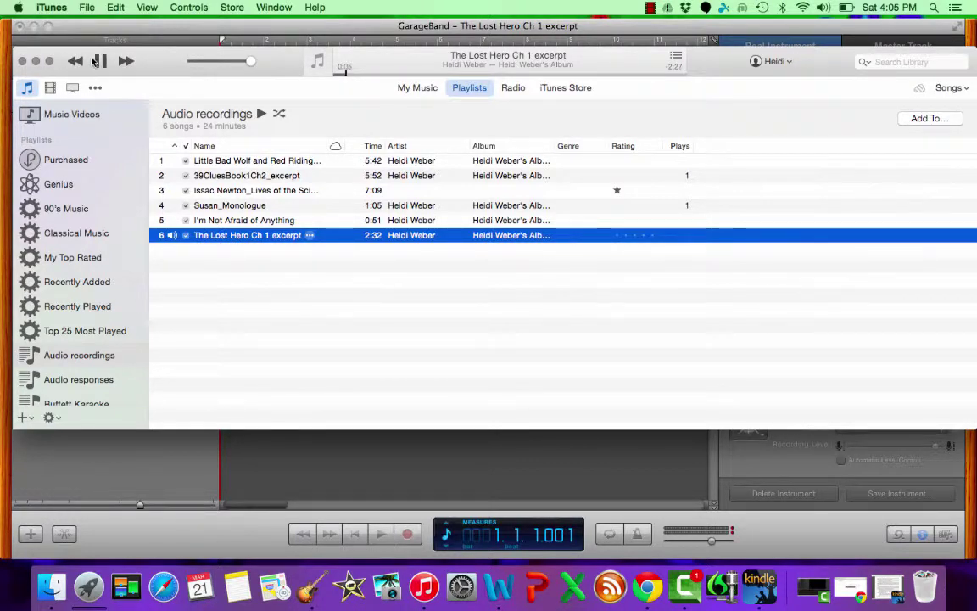
pyautogui.click(99, 60)
pyautogui.click(35, 60)
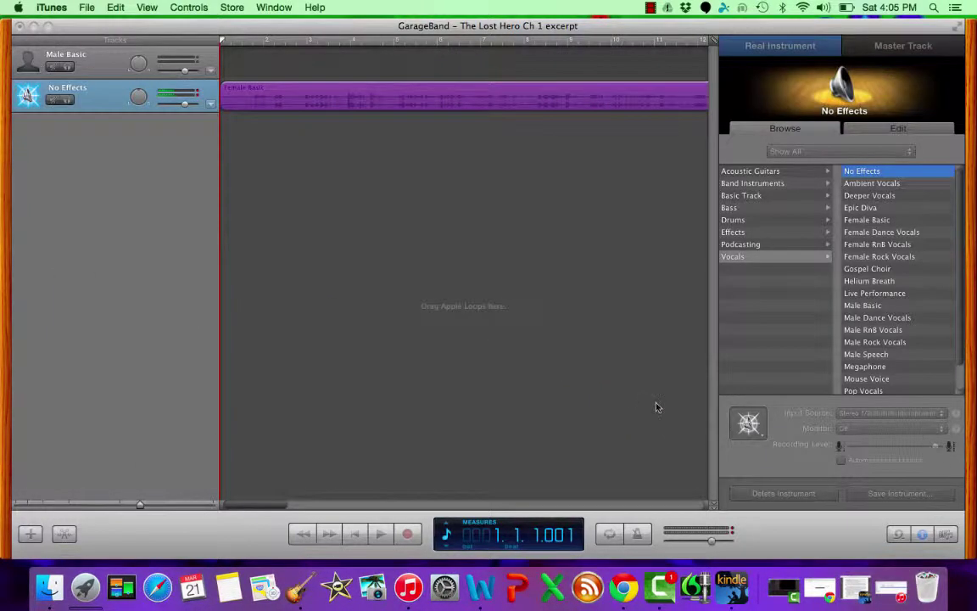